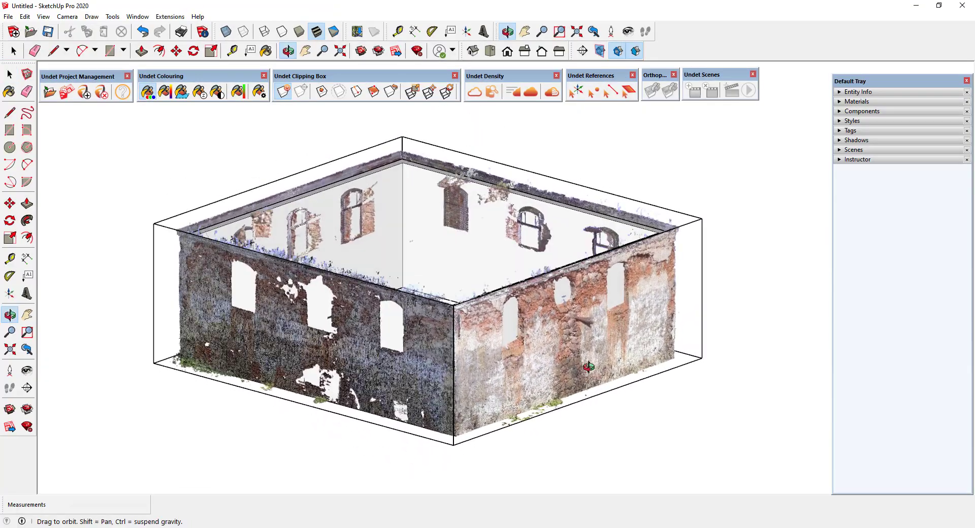
- Generate an orthophoto on the red-and-white plastered wall from the clipped point cloud, toggling the cloud's visibility to check the texture
key(space)
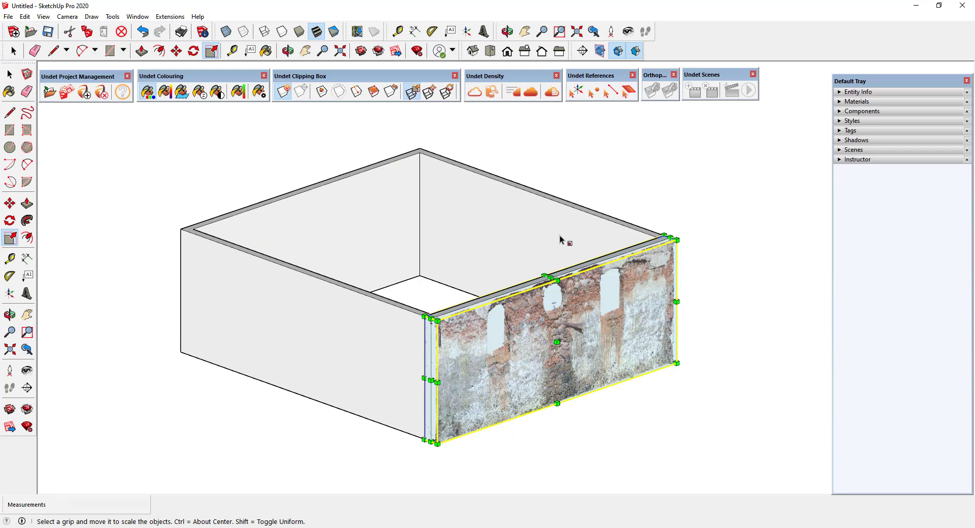
key(space)
click(555, 289)
click(653, 92)
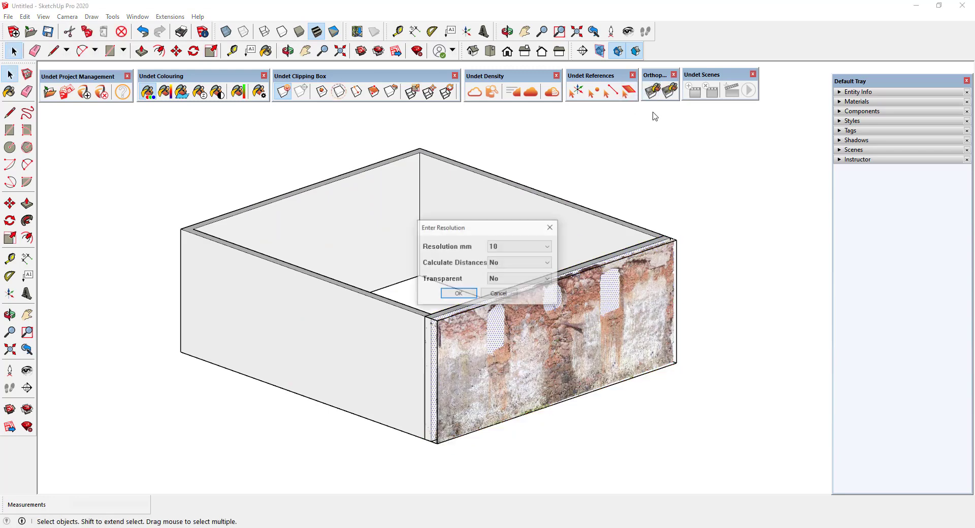
click(518, 247)
click(505, 274)
click(458, 295)
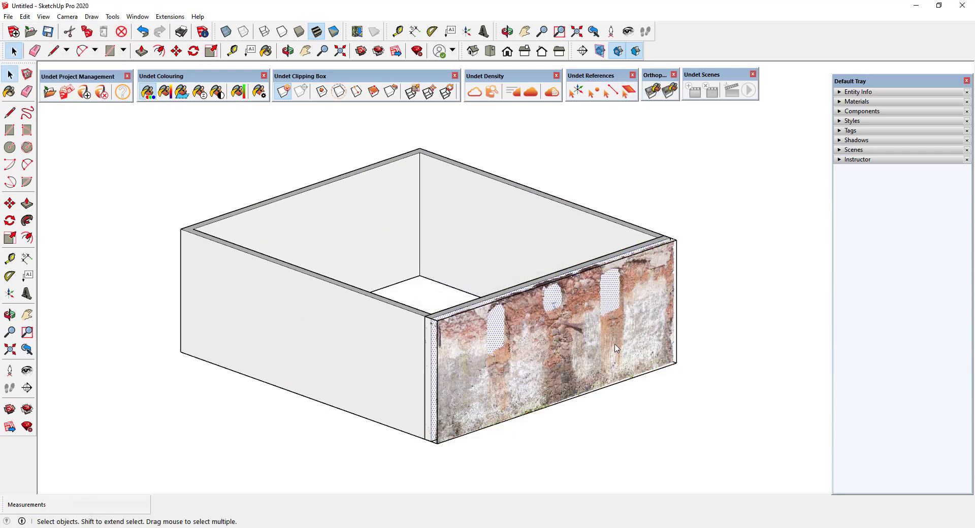
click(474, 93)
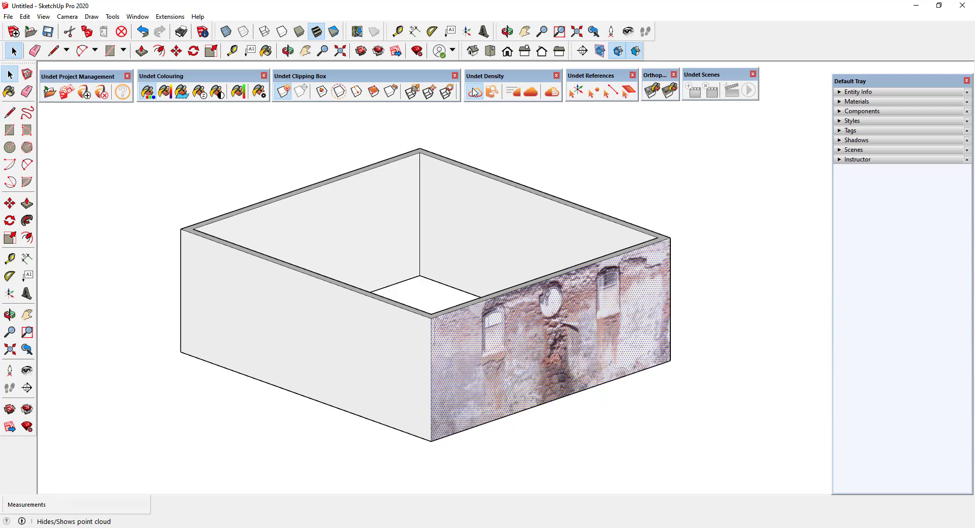
click(476, 94)
- Clip the point cloud to the adjoining dark wall and generate an orthophoto on that wall's outer face
click(363, 317)
key(s)
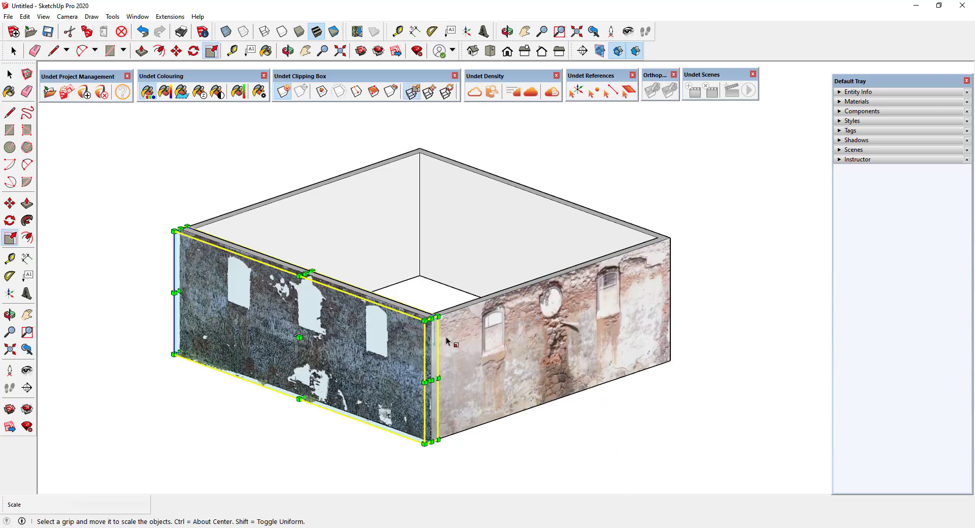
middle_drag(508, 381, 483, 310)
scroll(432, 338, down, 6)
shift+middle_drag(409, 342, 479, 344)
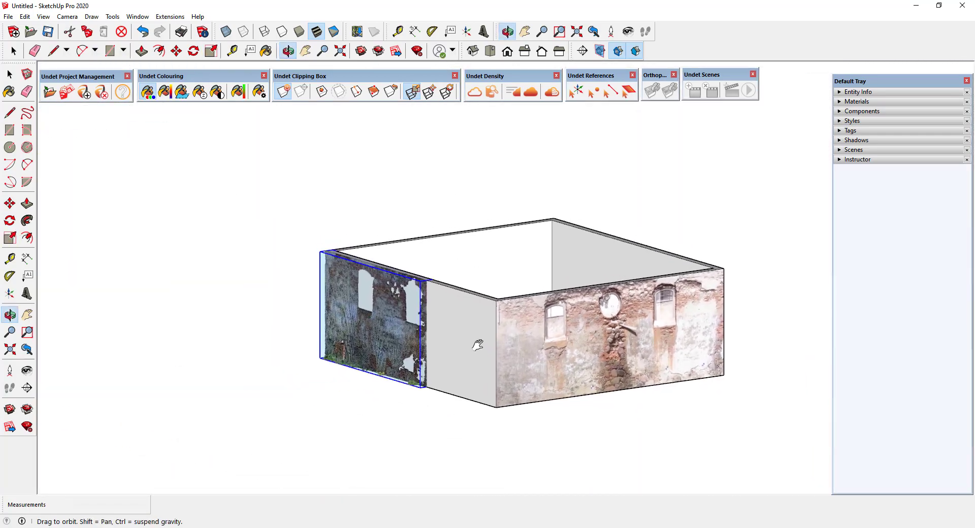
scroll(474, 340, up, 1)
key(space)
click(652, 90)
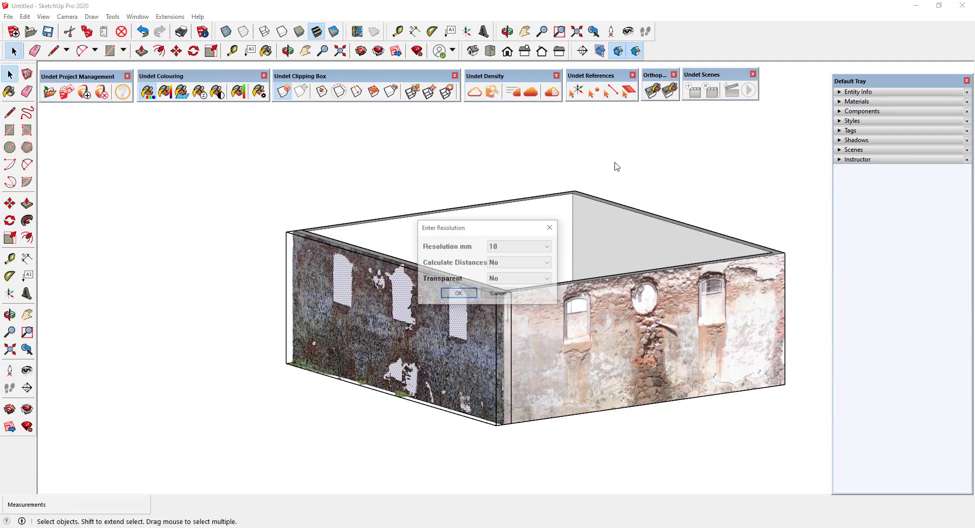
click(523, 246)
click(502, 274)
click(458, 294)
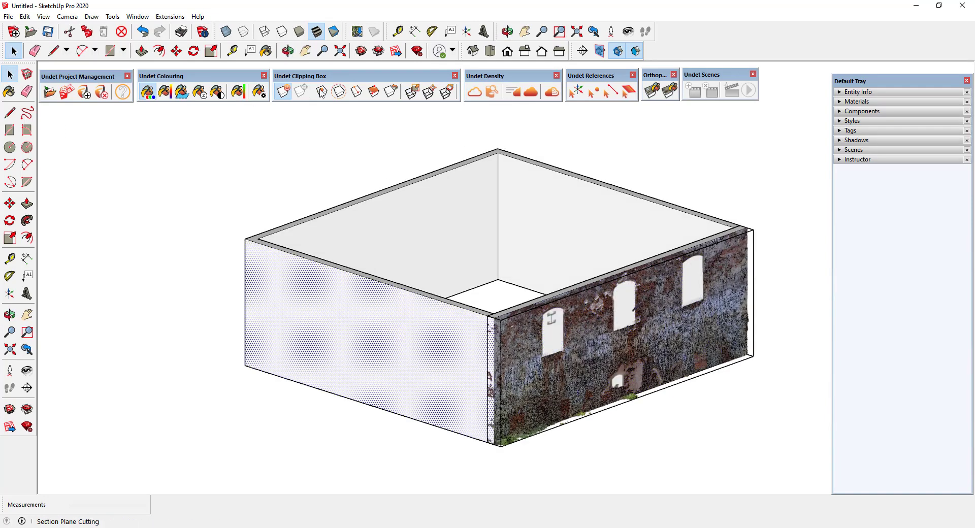
- Generate orthophotos from the clipped point cloud on the remaining two outer walls, keeping Calculate Distances and Transparent set to No
click(653, 90)
click(458, 293)
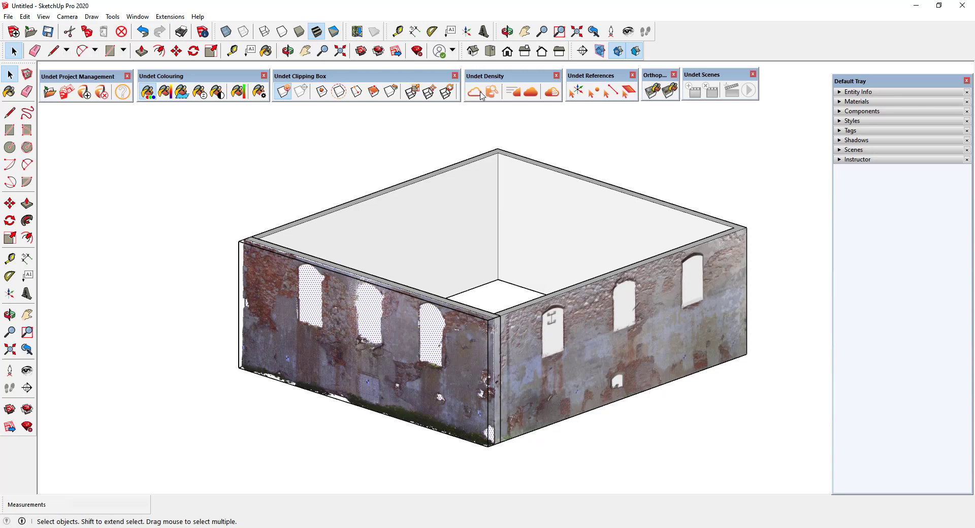
middle_drag(316, 289, 385, 340)
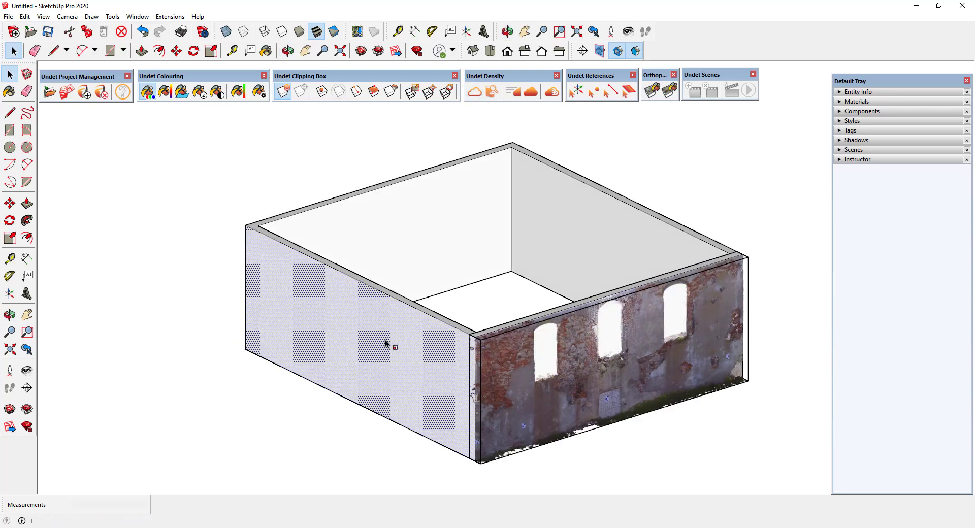
click(392, 303)
click(652, 89)
key(Return)
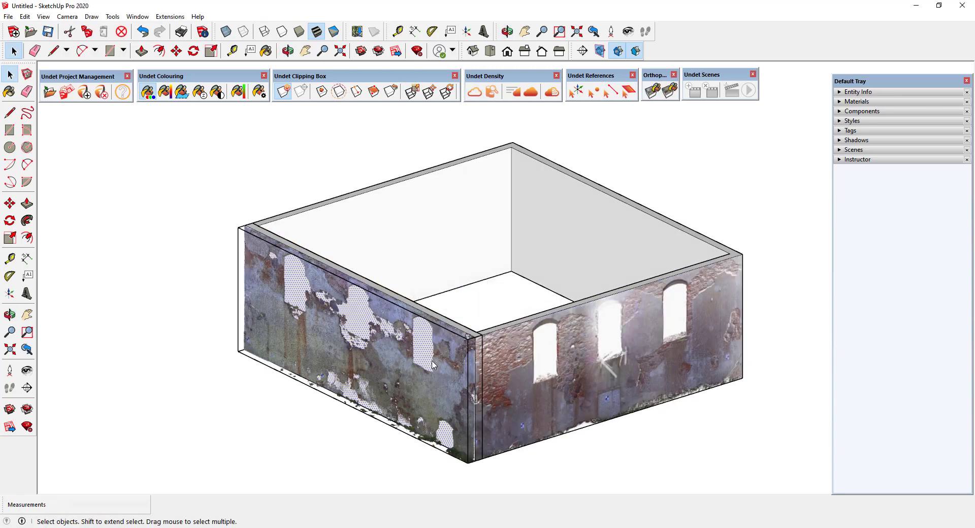
middle_drag(435, 300, 541, 314)
scroll(534, 312, up, 3)
middle_drag(609, 318, 504, 343)
middle_drag(686, 339, 509, 342)
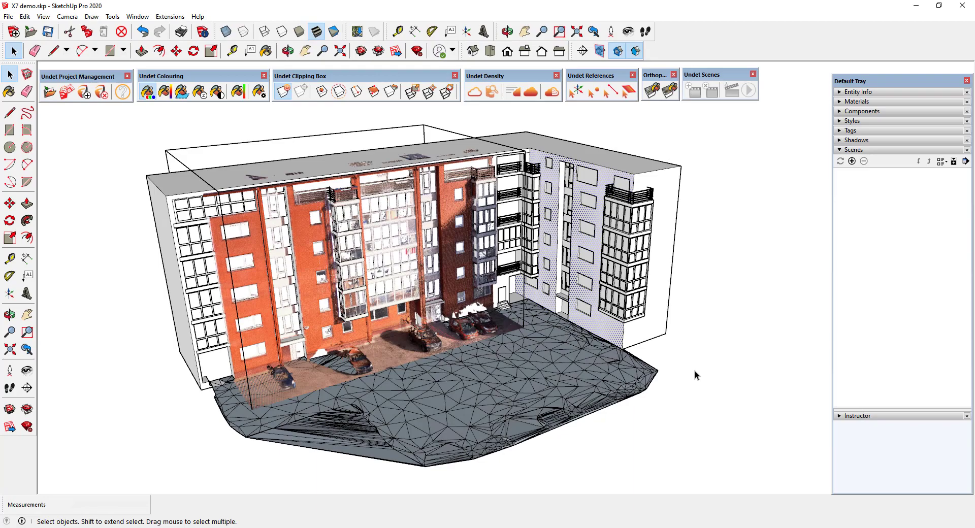
- Examine the red-and-green deviation colouring on the apartment building's main facade, windows and balconies up close
middle_drag(695, 375, 639, 351)
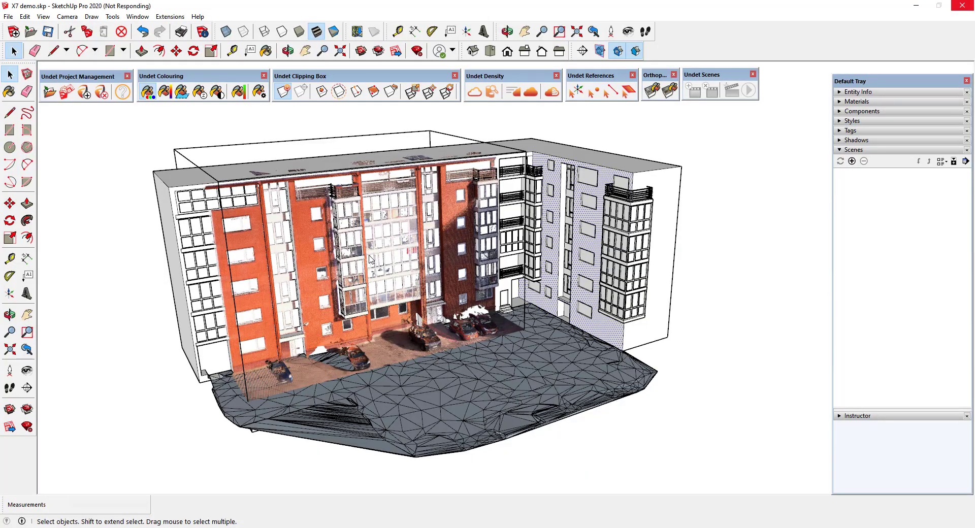
middle_drag(442, 315, 359, 281)
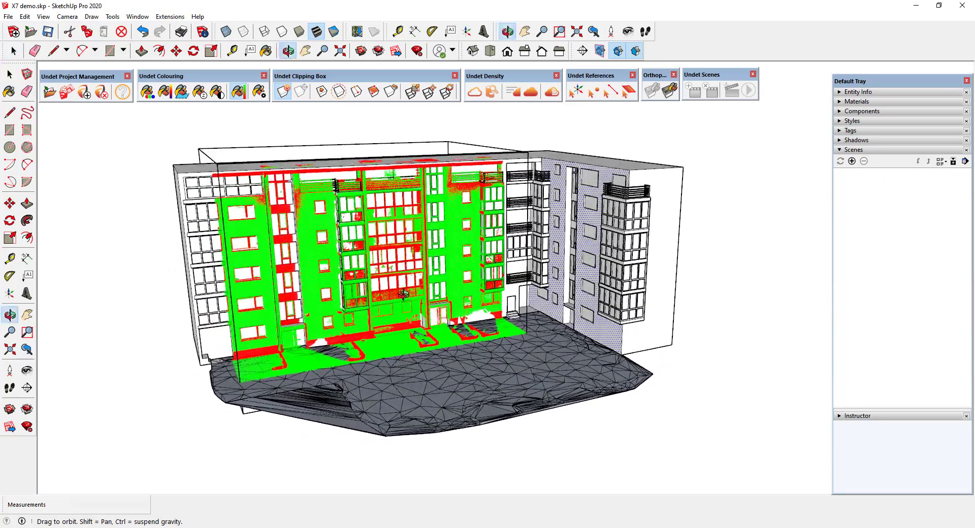
key(space)
scroll(387, 298, up, 6)
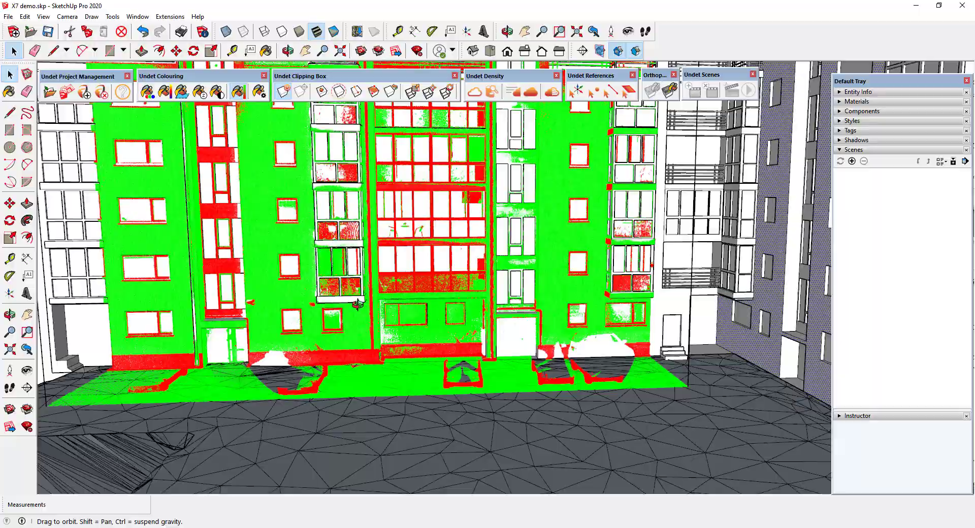
middle_drag(357, 305, 519, 335)
scroll(551, 326, up, 4)
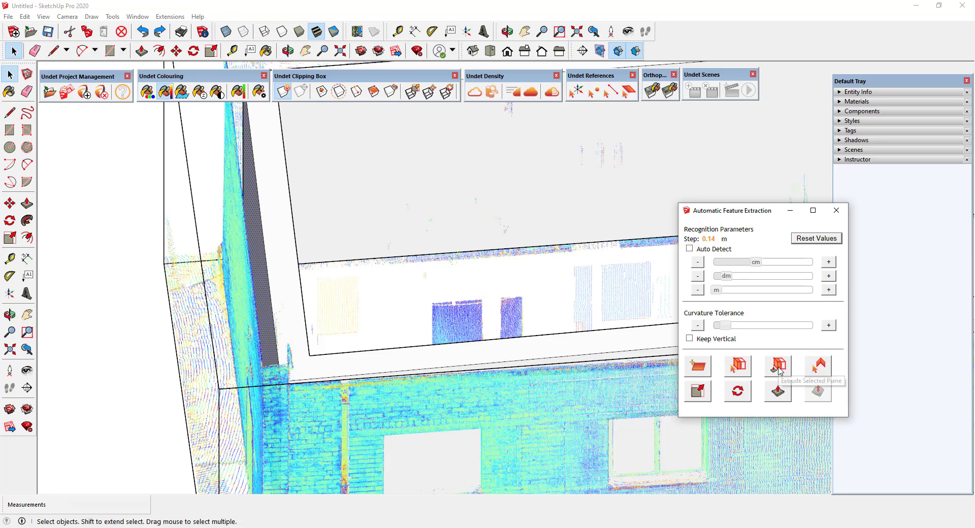
- Fit the selected long front wall plane to the point cloud from a picked wall point using Automatic Feature Extraction
middle_drag(280, 342, 523, 287)
scroll(533, 311, down, 2)
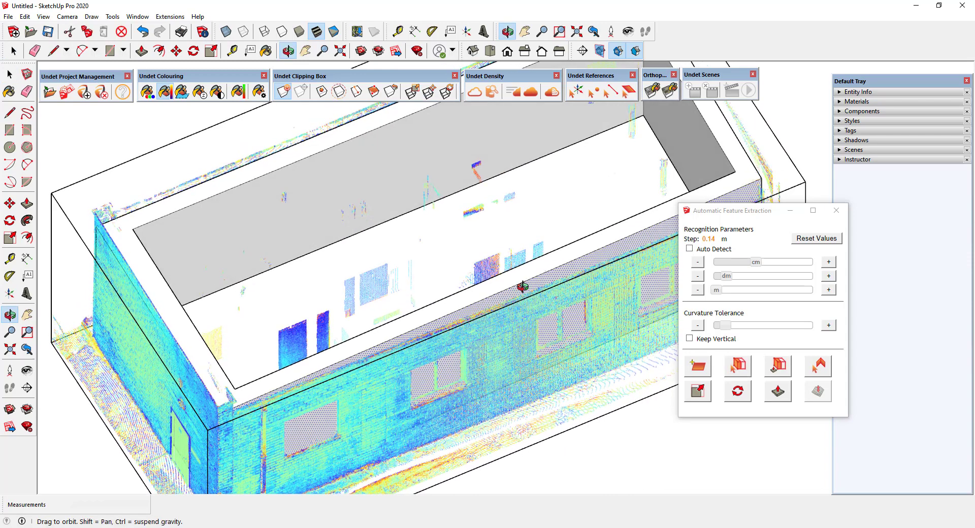
click(739, 368)
click(506, 357)
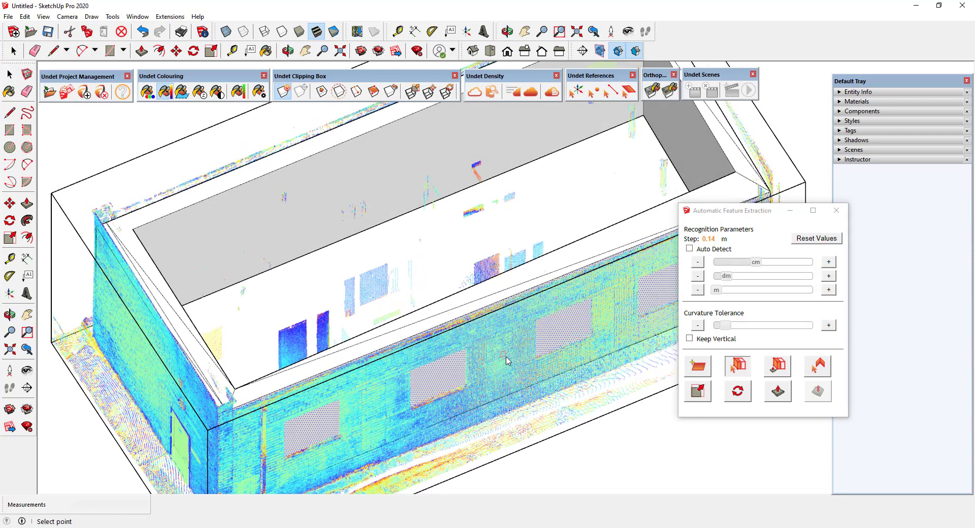
middle_drag(504, 372, 491, 246)
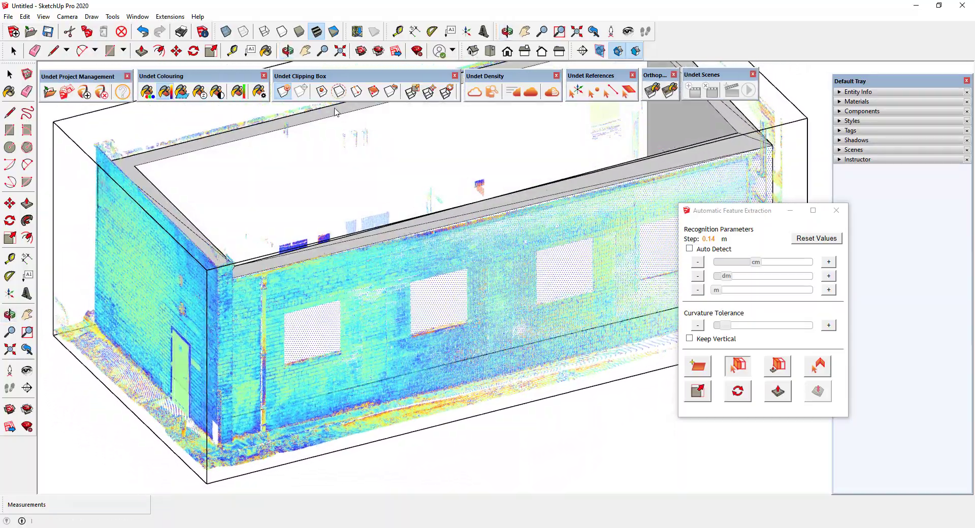
click(243, 95)
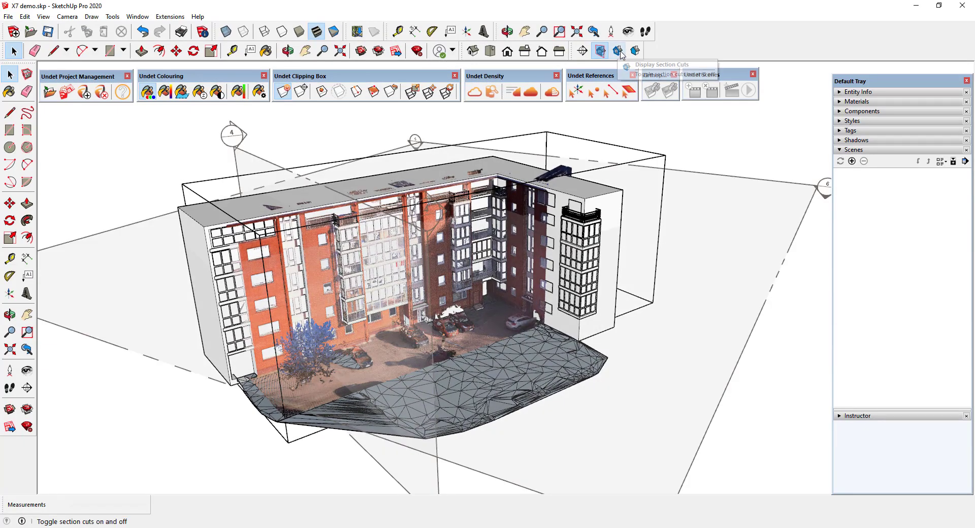
- Display section cuts and cut the point cloud together with the model, alternating between vertical section plane 4 and the horizontal plane
click(621, 53)
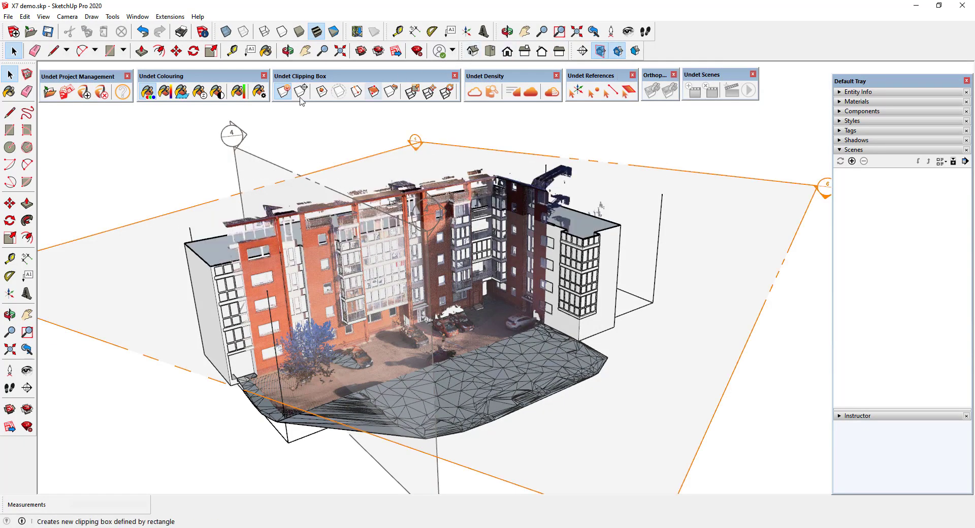
double_click(243, 138)
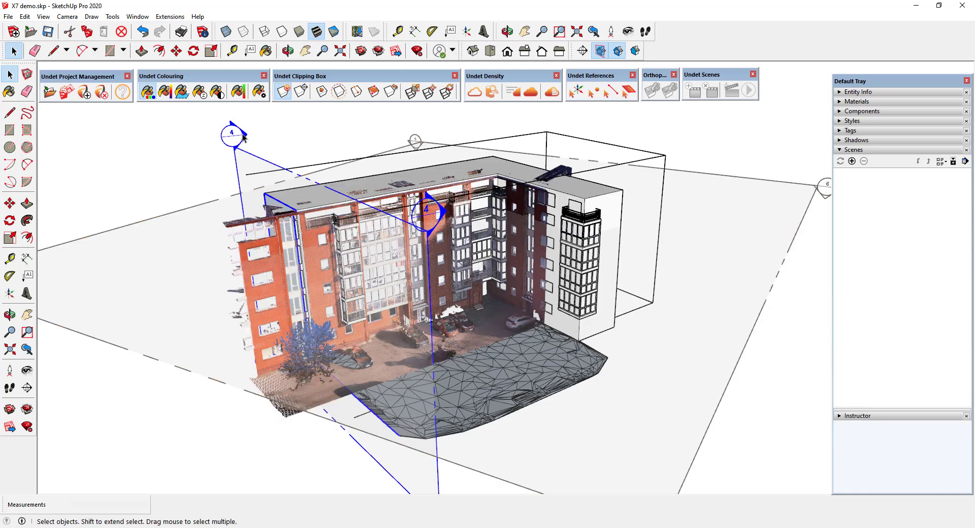
click(302, 91)
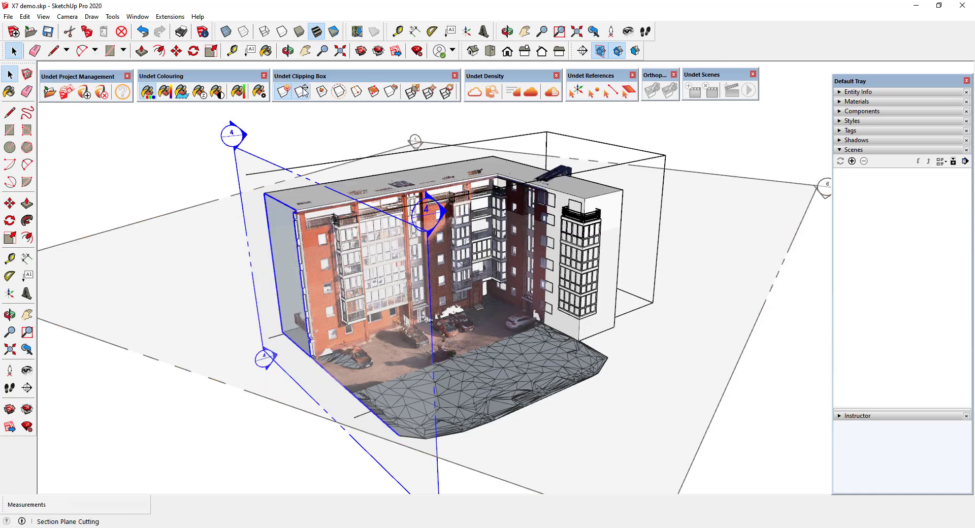
double_click(417, 143)
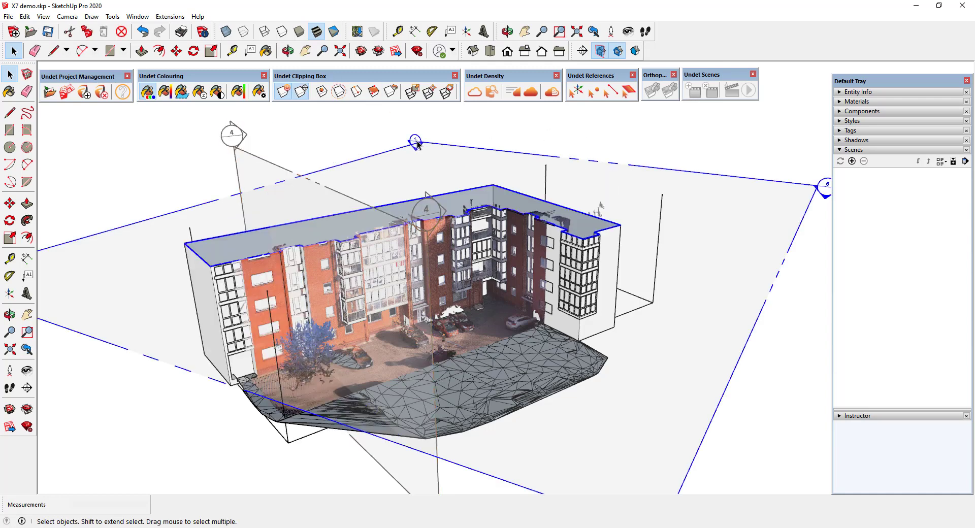
double_click(241, 144)
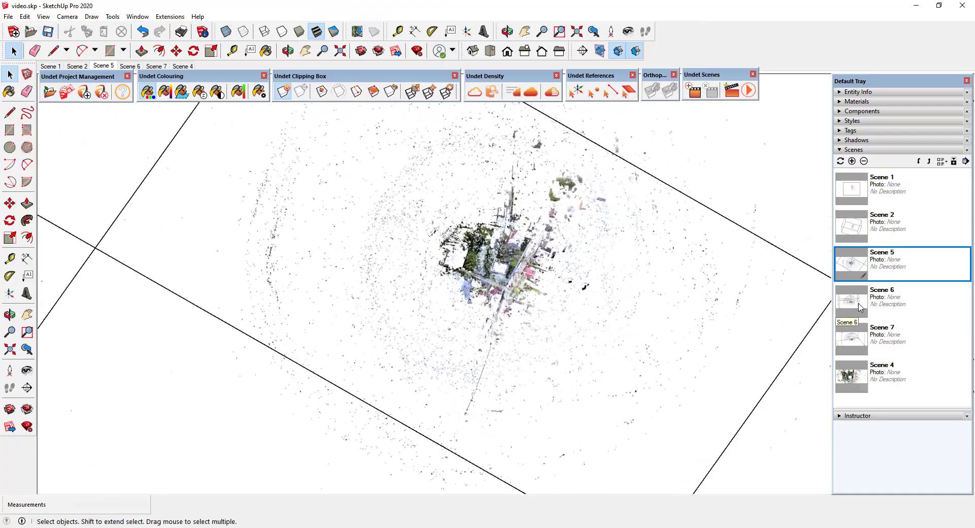
- Switch the point cloud view to Scene 6
click(859, 302)
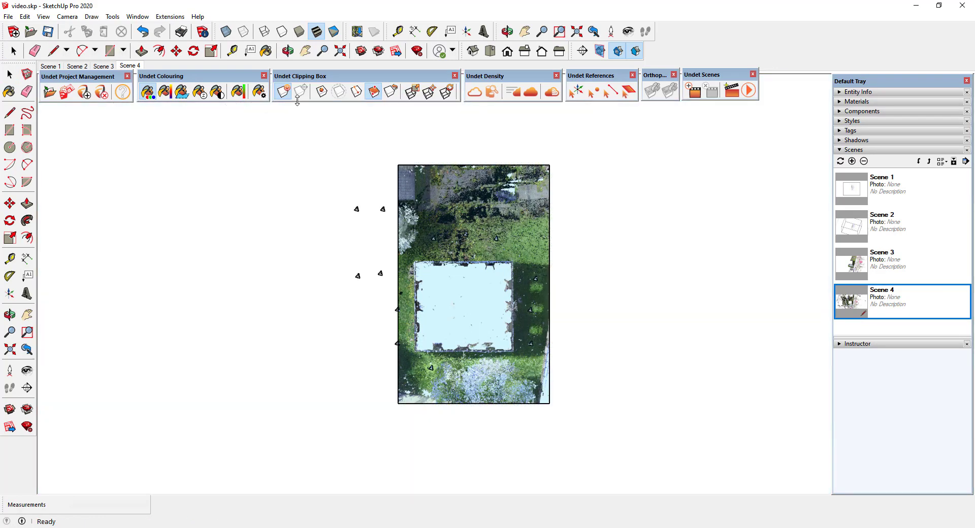
- Resize the clipping box around the ruin by lowering its upper face towards the building
scroll(425, 286, down, 2)
middle_drag(467, 311, 424, 282)
click(412, 91)
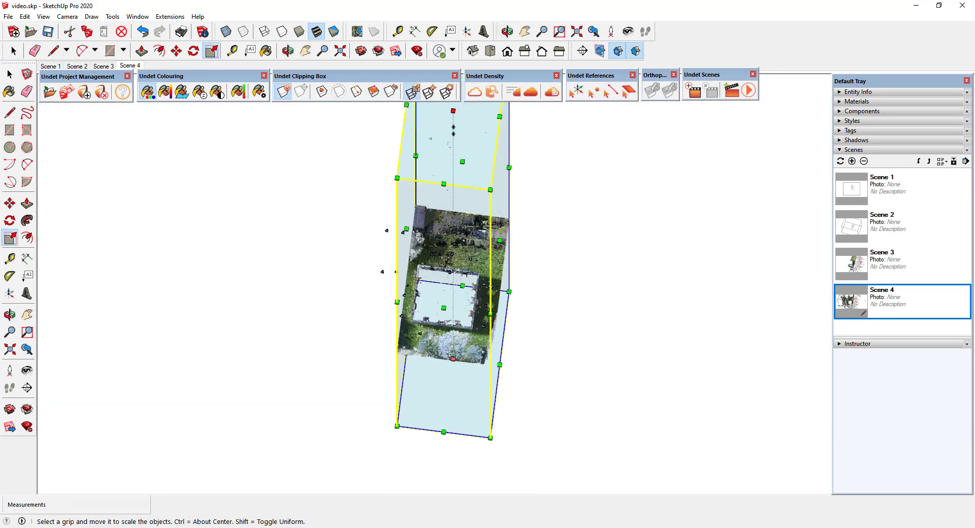
drag(453, 112, 459, 317)
shift+middle_drag(459, 317, 452, 300)
scroll(466, 448, down, 2)
- Raise the lower face of the clipping box towards the ground around the ruin and tighten the box's height
middle_drag(460, 483, 464, 370)
drag(446, 463, 442, 244)
scroll(440, 220, up, 3)
scroll(447, 257, up, 1)
shift+middle_drag(452, 315, 427, 322)
drag(459, 378, 461, 275)
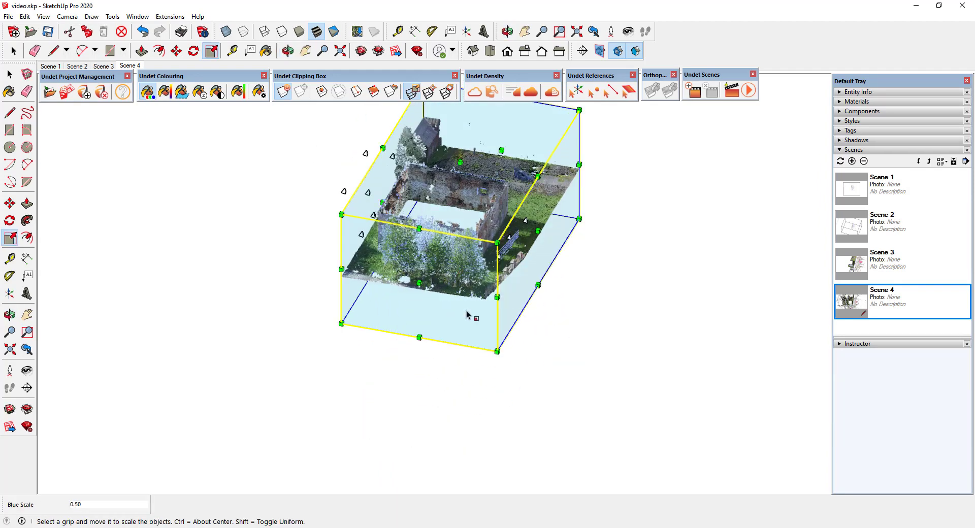
middle_drag(466, 314, 460, 284)
drag(466, 285, 466, 252)
- Unclip the point cloud to view the whole surrounding site, and clip it to the box again
middle_drag(546, 213, 370, 191)
scroll(503, 241, up, 1)
click(281, 94)
scroll(471, 254, down, 5)
scroll(502, 250, up, 3)
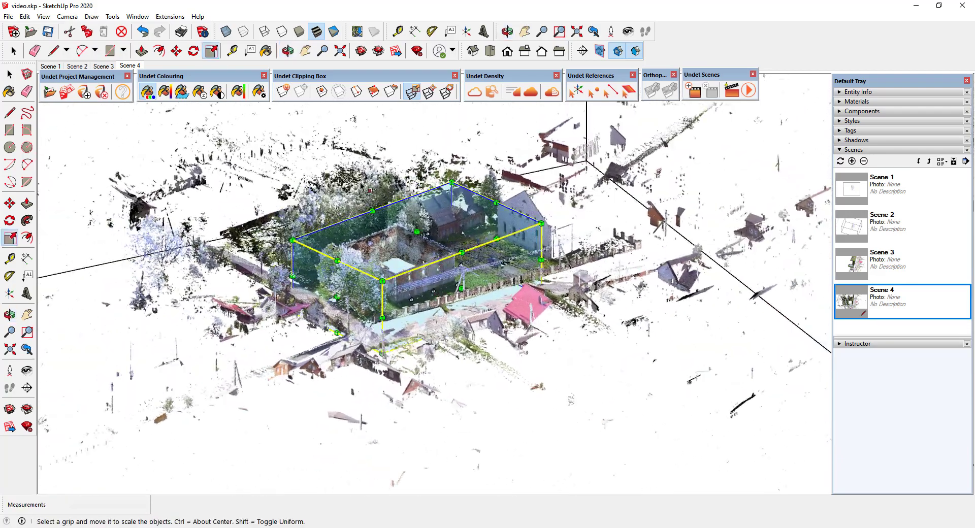
click(284, 91)
scroll(422, 247, up, 2)
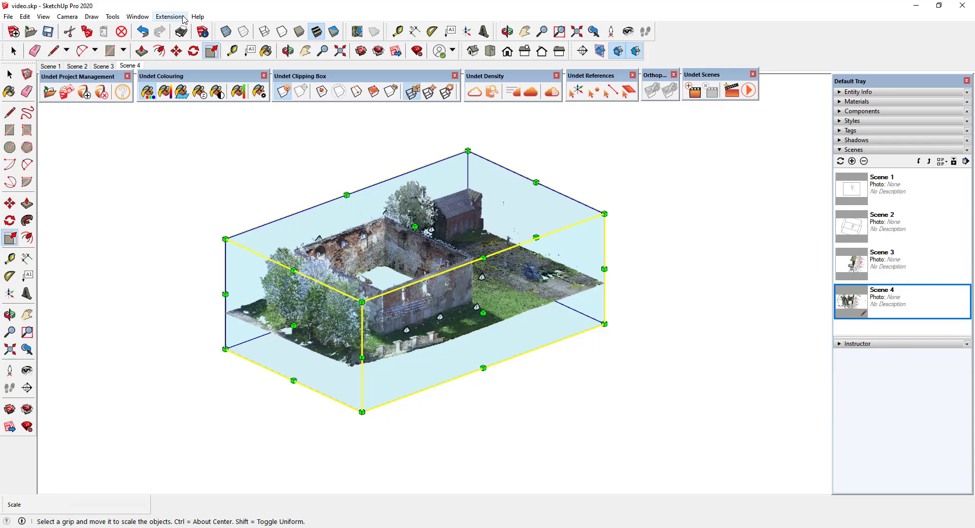
- Export the clipping box contents as an Undet project file named "export clip"
mouse_move(188, 28)
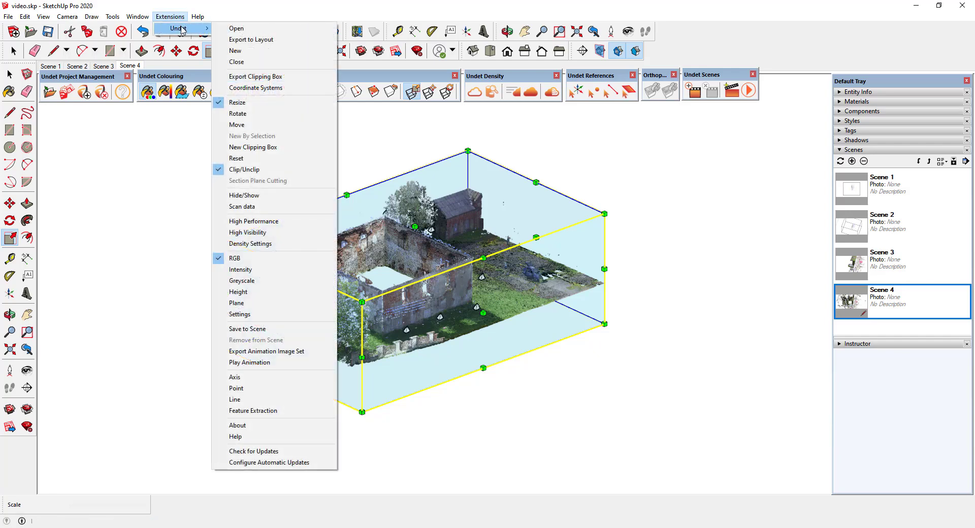
click(258, 77)
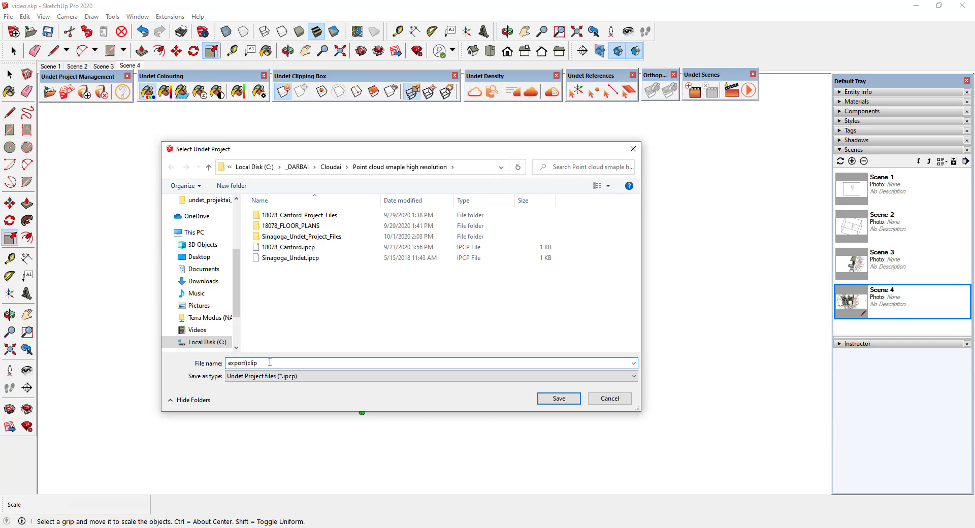
click(558, 399)
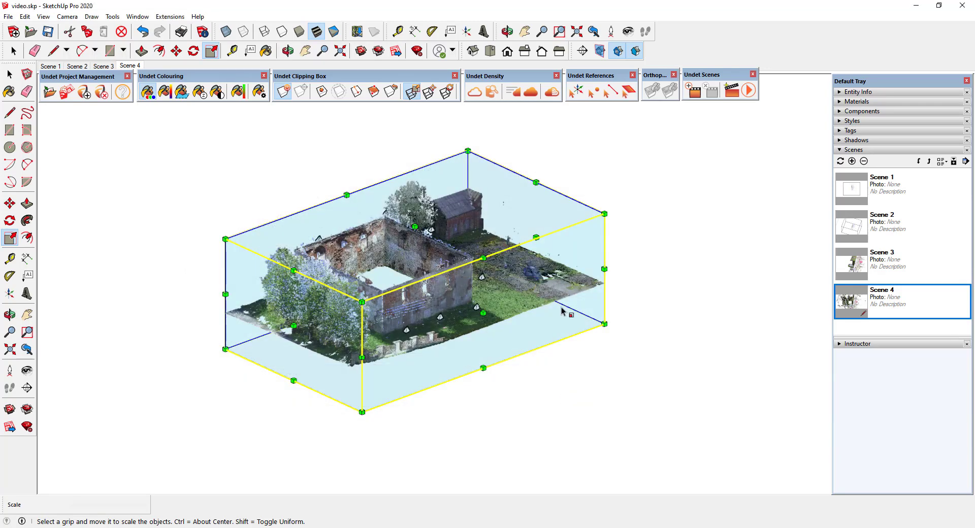
- Close the current point cloud project and open the exported clip project in its place
click(50, 91)
click(527, 290)
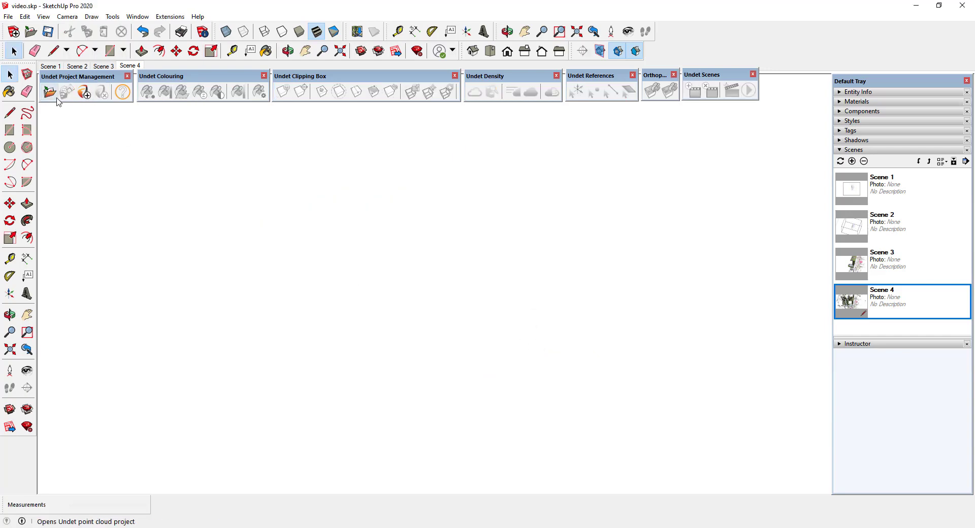
click(472, 269)
click(321, 268)
click(555, 397)
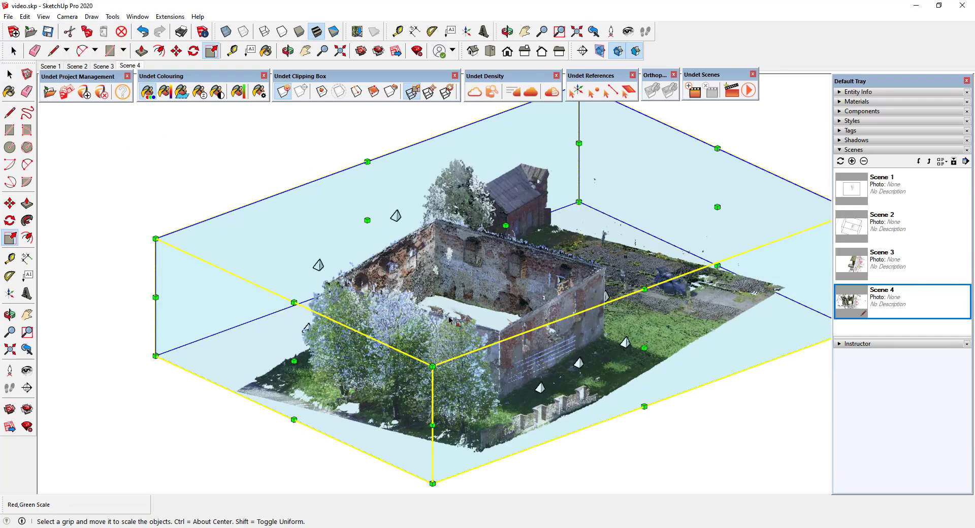
- Show the ruin's point cloud in the standard top view and open Undet's coordinate system parameters
middle_drag(451, 322, 671, 229)
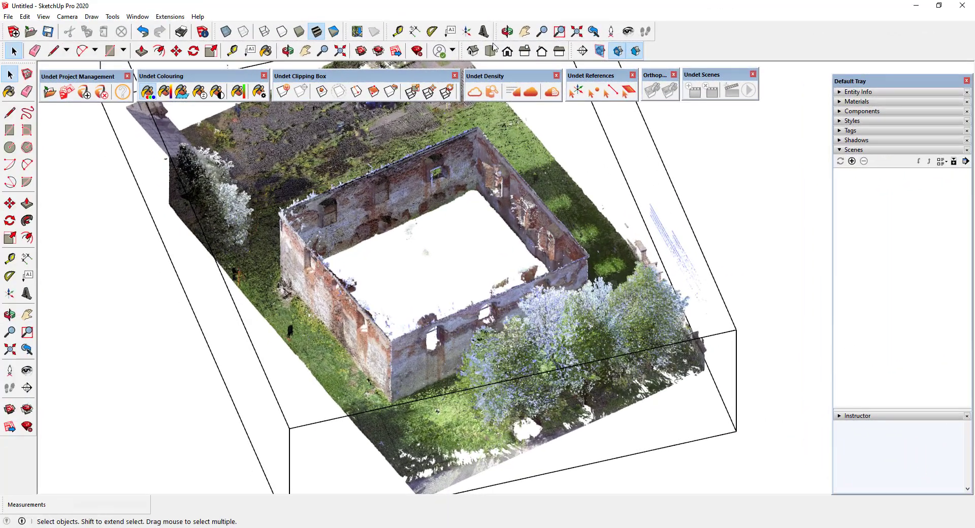
click(491, 51)
shift+middle_drag(513, 270, 463, 250)
scroll(468, 227, up, 2)
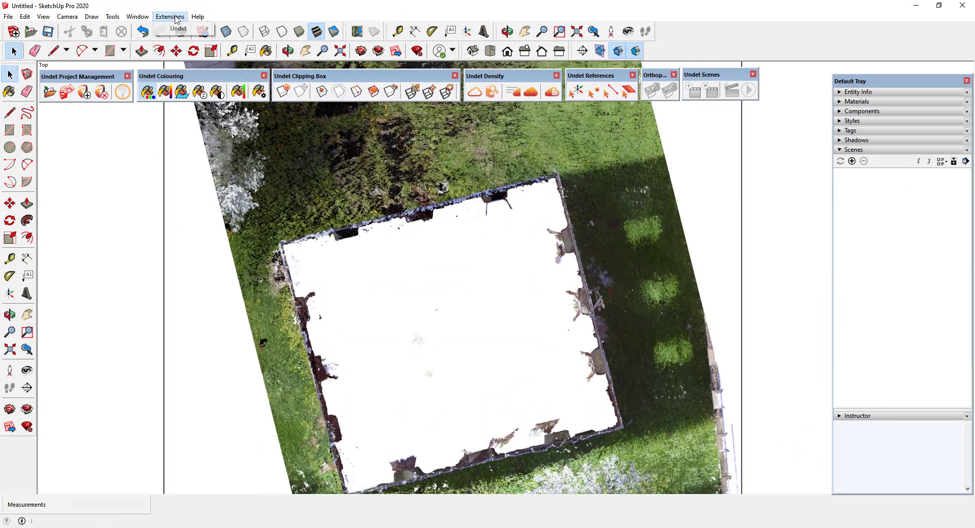
mouse_move(178, 28)
click(244, 84)
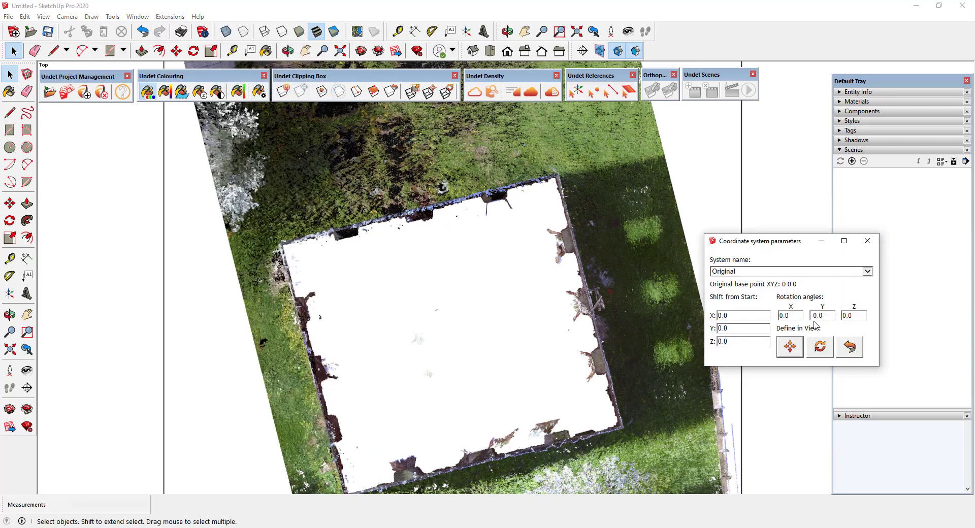
- Rotate the Original coordinate system about the ruin's upper-left corner, aligning the upper wall with the horizontal axis in top view
click(819, 347)
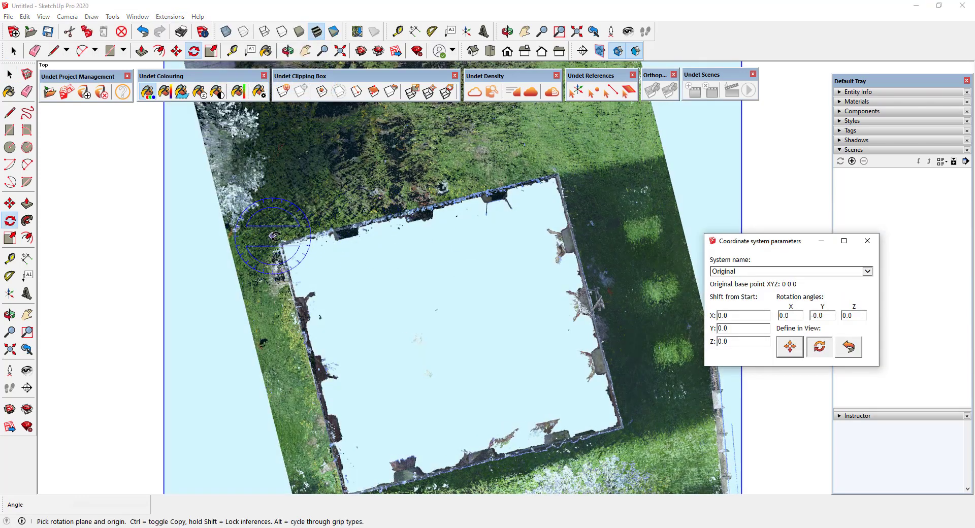
click(281, 243)
click(559, 174)
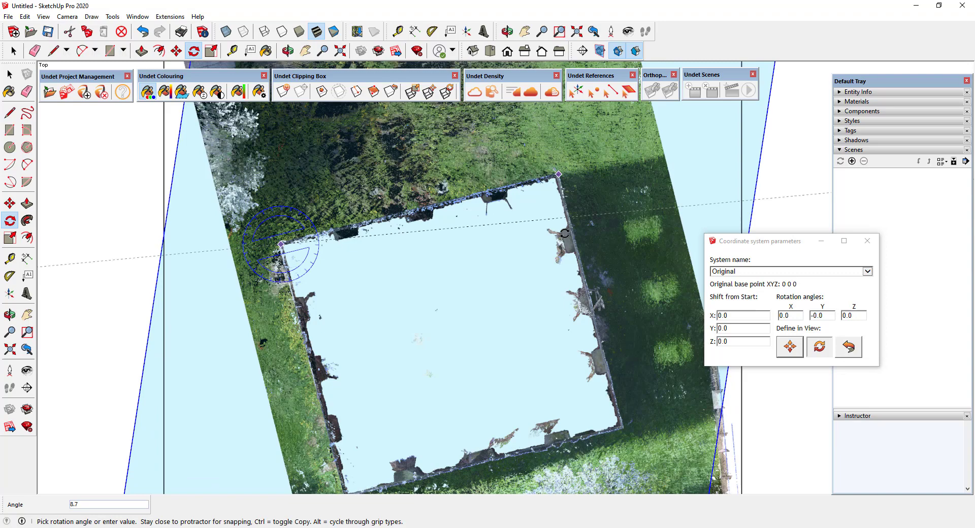
click(567, 246)
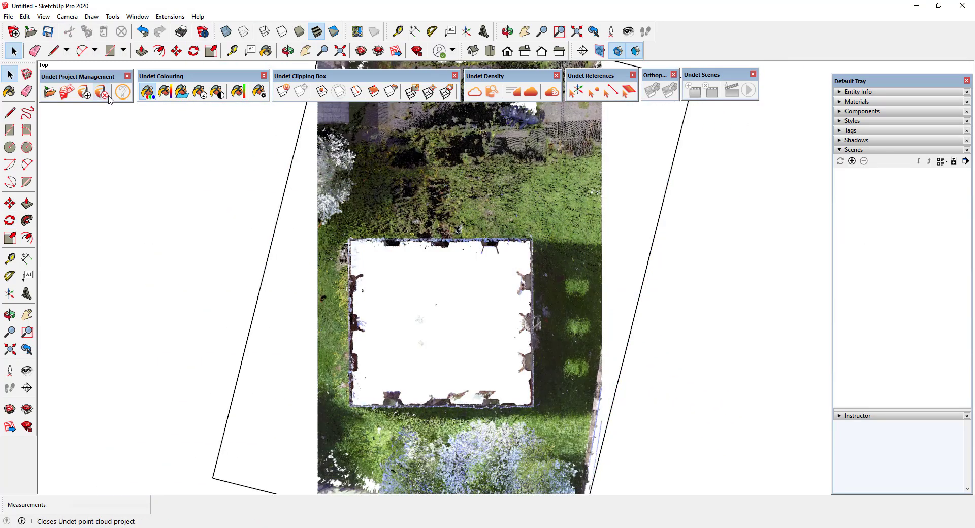
- Close the realigned point cloud project, reopen it from its existing Undet project file, and leave the clipping box's scaling mode
click(104, 93)
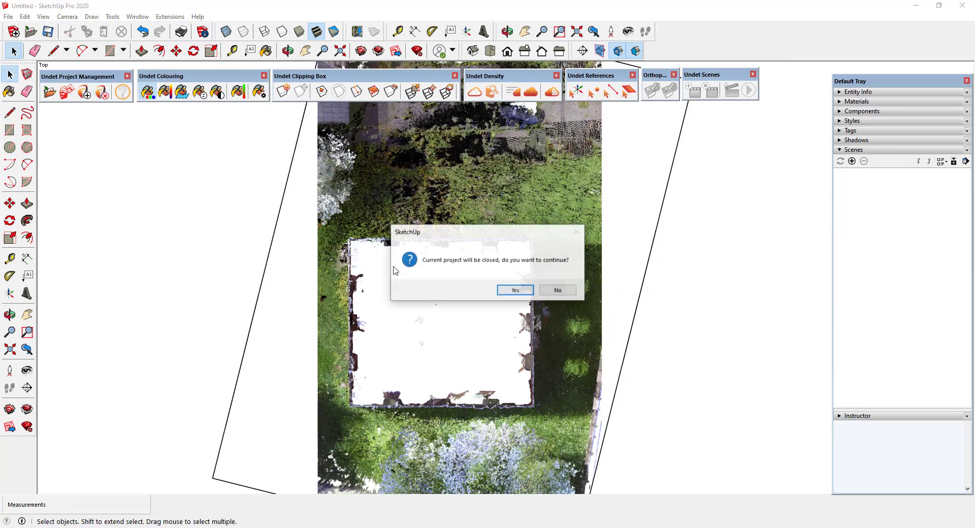
click(522, 292)
click(50, 92)
click(483, 265)
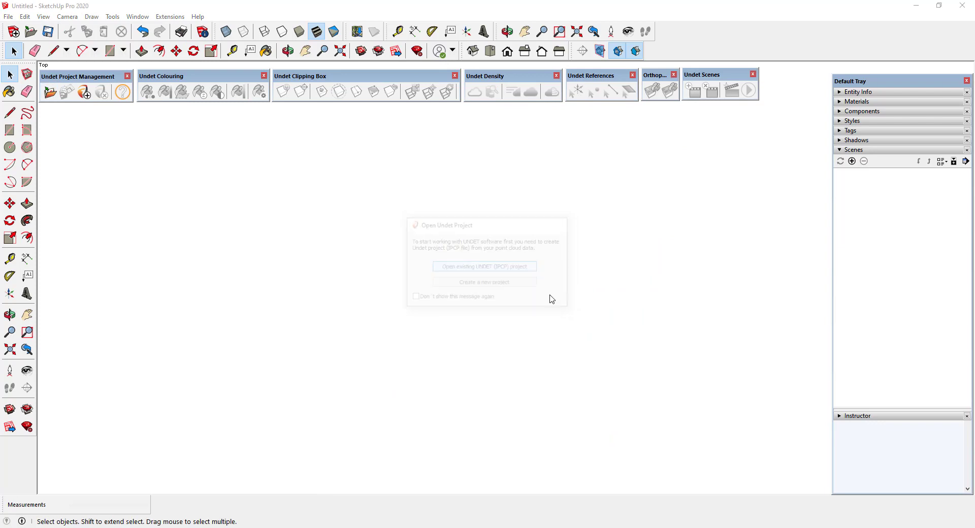
click(363, 268)
click(556, 392)
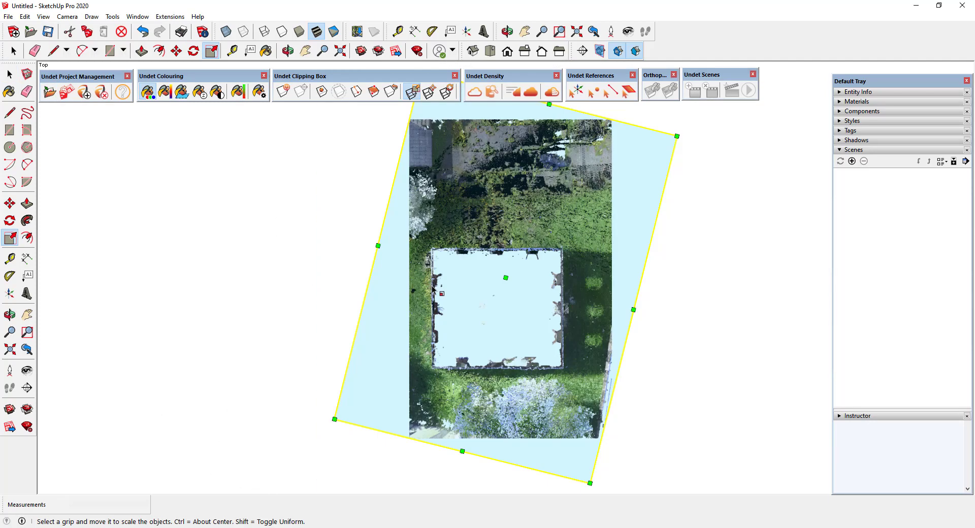
key(Escape)
mouse_move(458, 325)
shift+middle_down()
mouse_move(467, 316)
mouse_move(447, 315)
shift+middle_up()
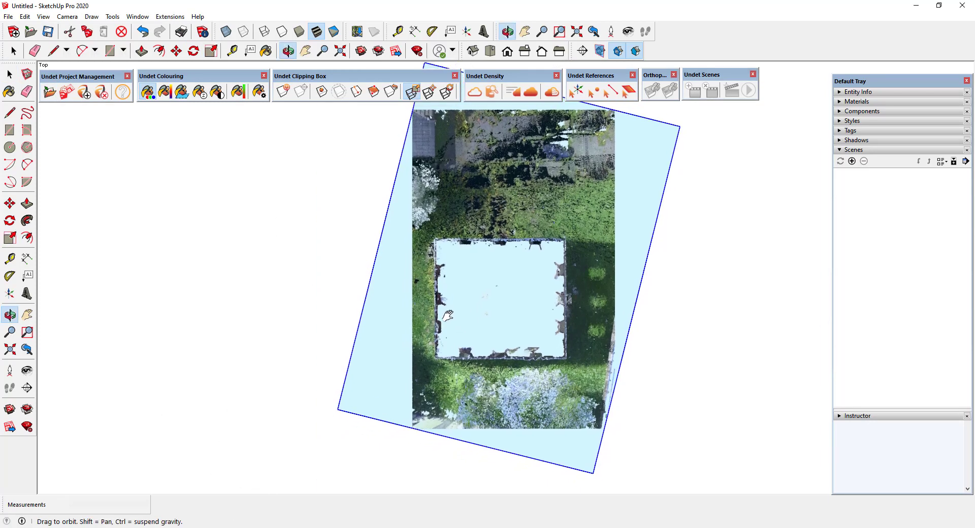